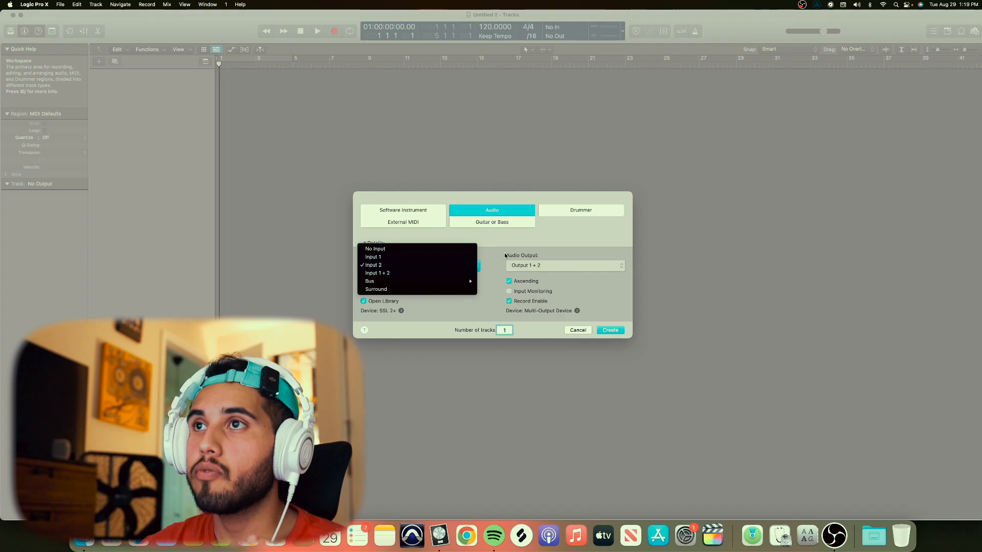
- Create two audio tracks with Input 2 as the audio input and Output 1 + 2 as the audio output
{"action": "left_click", "coordinate": [505, 256]}
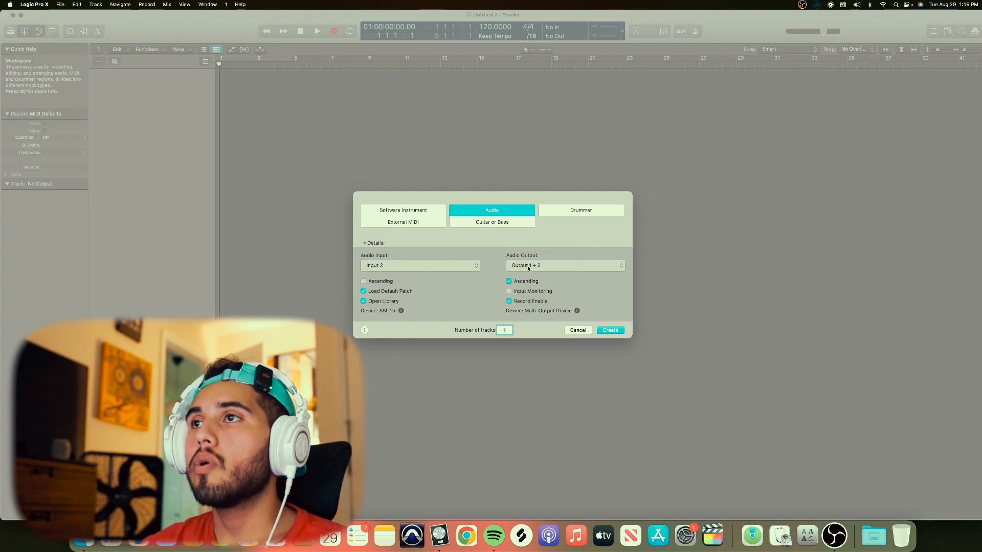
{"action": "left_click", "coordinate": [529, 268]}
{"action": "mouse_move", "coordinate": [537, 277]}
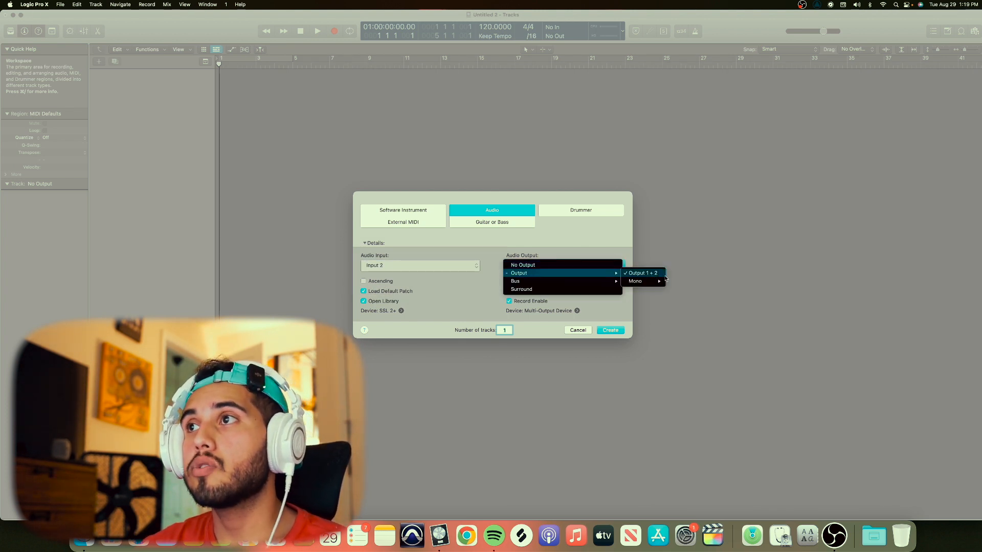
{"action": "left_click", "coordinate": [646, 274]}
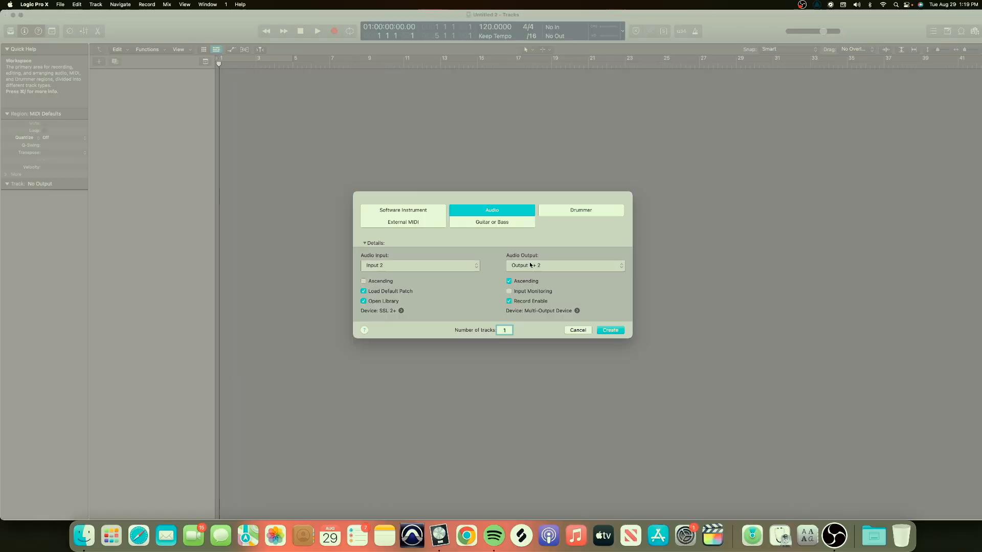
{"action": "left_click", "coordinate": [539, 264]}
{"action": "left_click", "coordinate": [539, 258]}
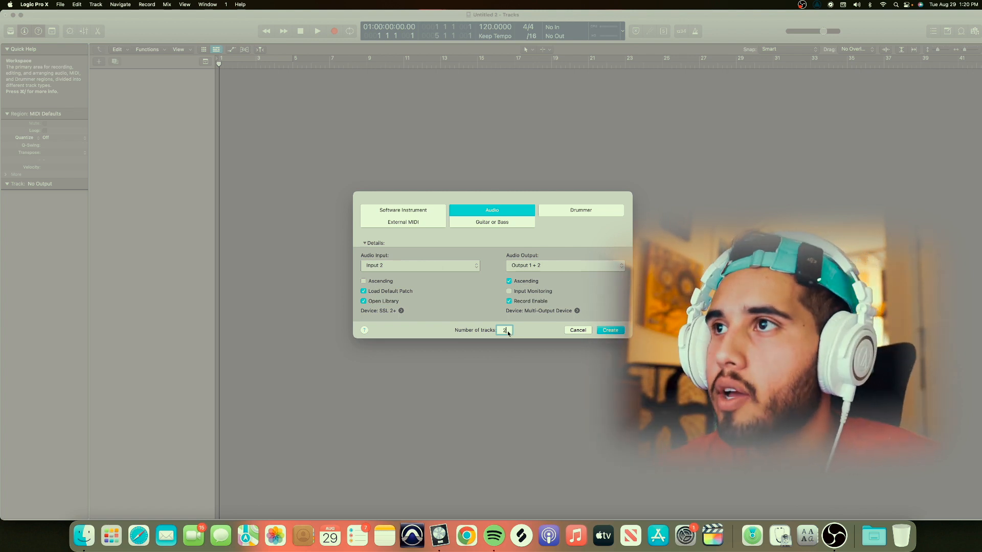
{"action": "key", "text": "Return"}
{"action": "key", "text": "space"}
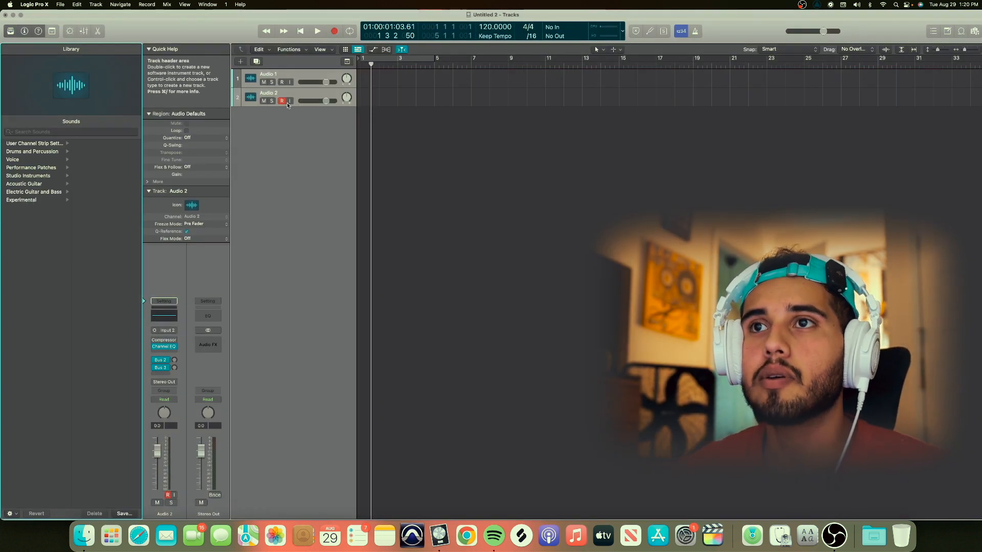
- Look through the new-track types from Software Instrument to External MIDI, Guitar or Bass and Audio, and close without creating a track
{"action": "left_click", "coordinate": [243, 64]}
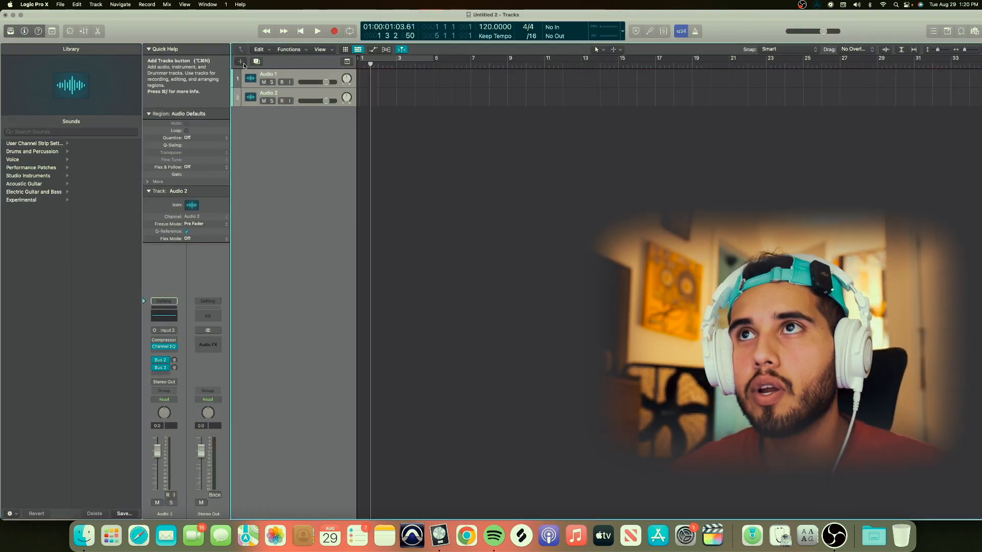
{"action": "left_click", "coordinate": [244, 65]}
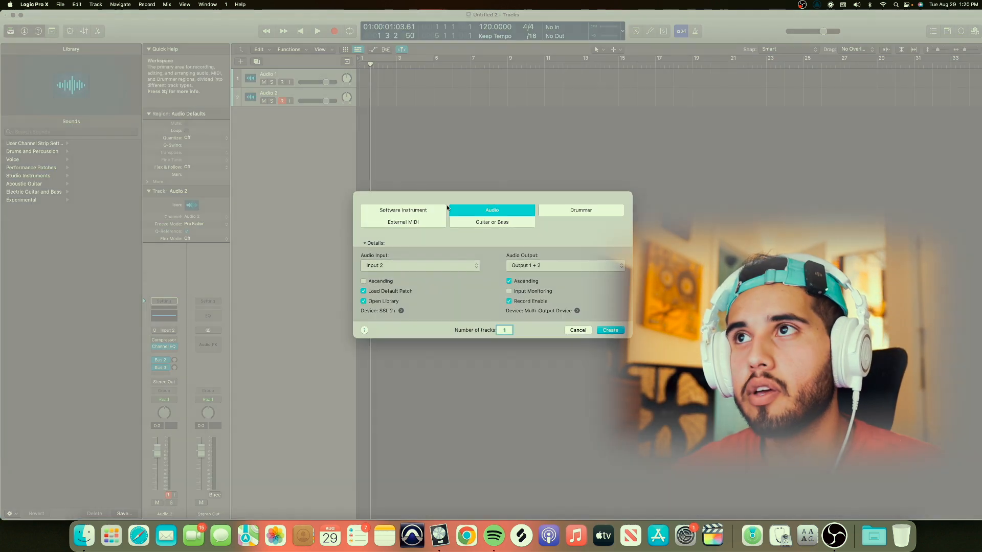
{"action": "left_click", "coordinate": [415, 211]}
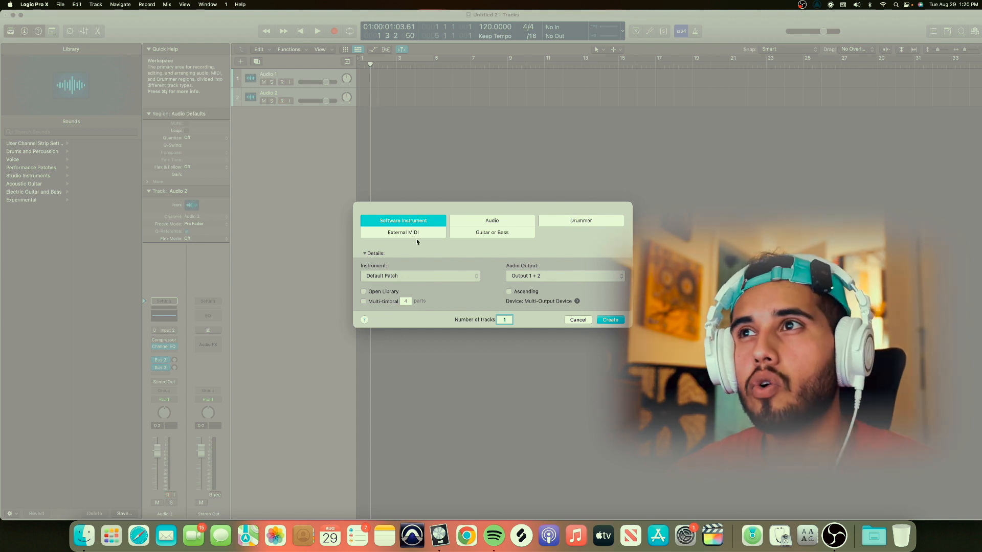
{"action": "left_click", "coordinate": [413, 234]}
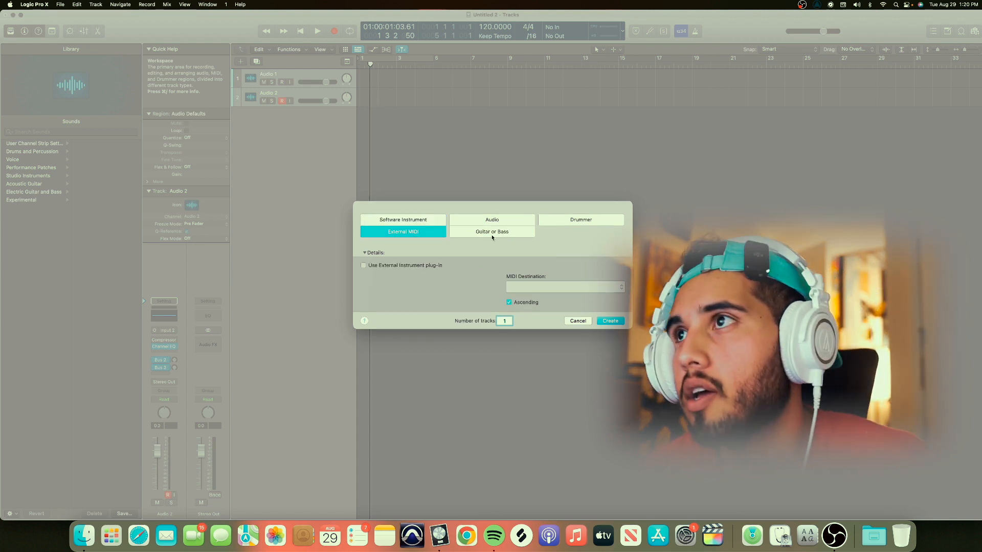
{"action": "left_click", "coordinate": [491, 233]}
{"action": "left_click", "coordinate": [581, 214]}
{"action": "left_click", "coordinate": [507, 226]}
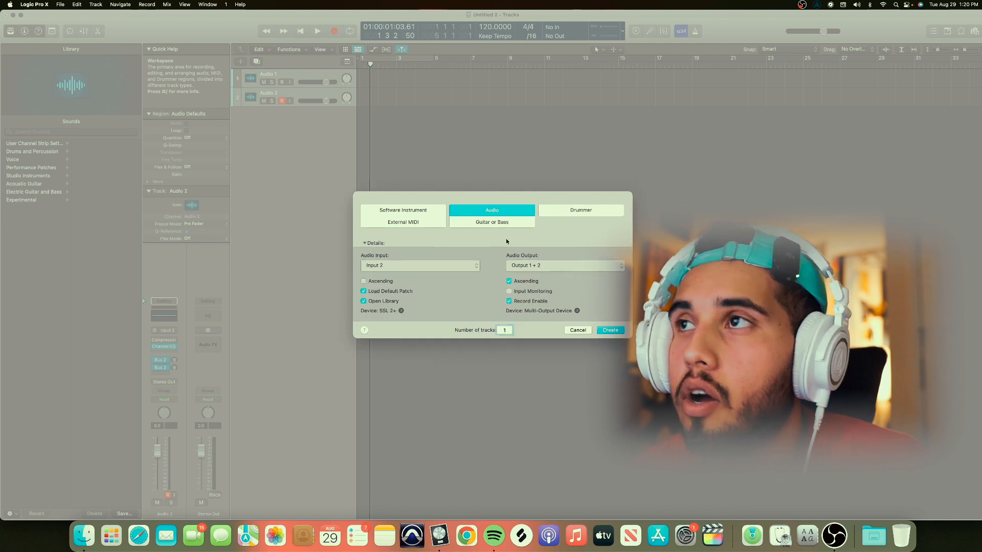
{"action": "key", "text": "Escape"}
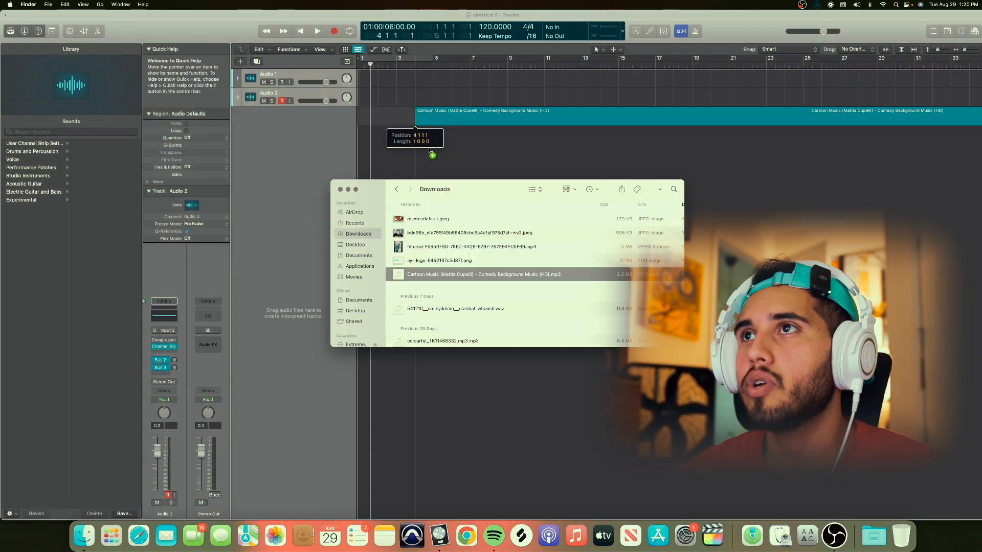
- Import the Cartoon Music MP3 from Downloads onto a new track at bar 1 and move that track above the others
{"action": "left_click_drag", "start_coordinate": [432, 148], "coordinate": [457, 149]}
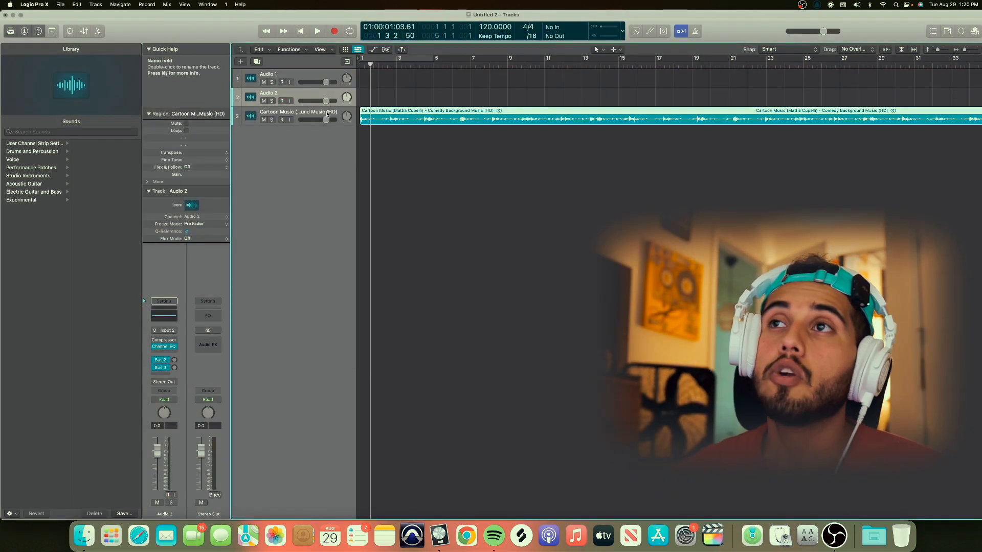
{"action": "left_click_drag", "start_coordinate": [308, 115], "coordinate": [310, 64]}
{"action": "left_click", "coordinate": [470, 98]}
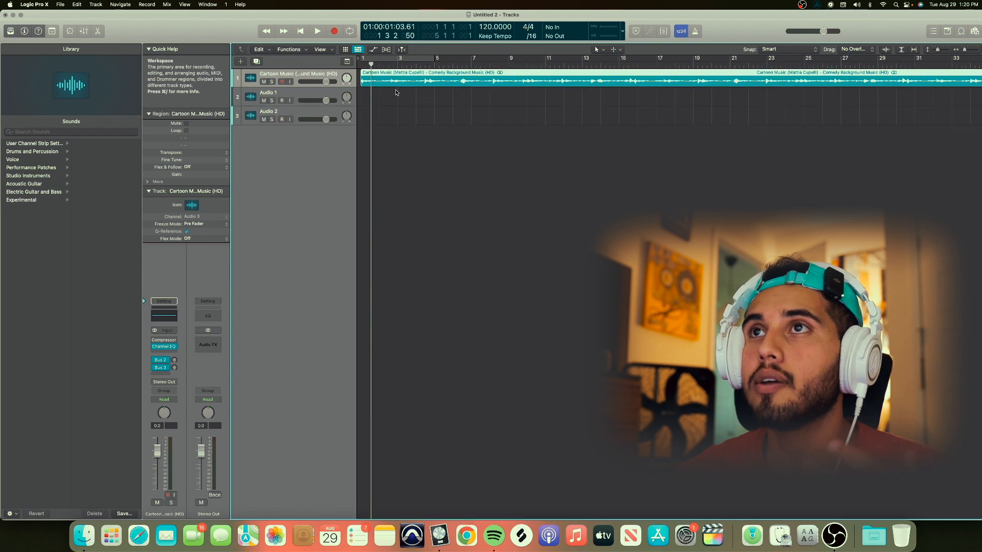
- Play the imported music briefly from the beginning of the project
{"action": "left_click", "coordinate": [338, 86]}
{"action": "key", "text": "Return"}
{"action": "key", "text": "space"}
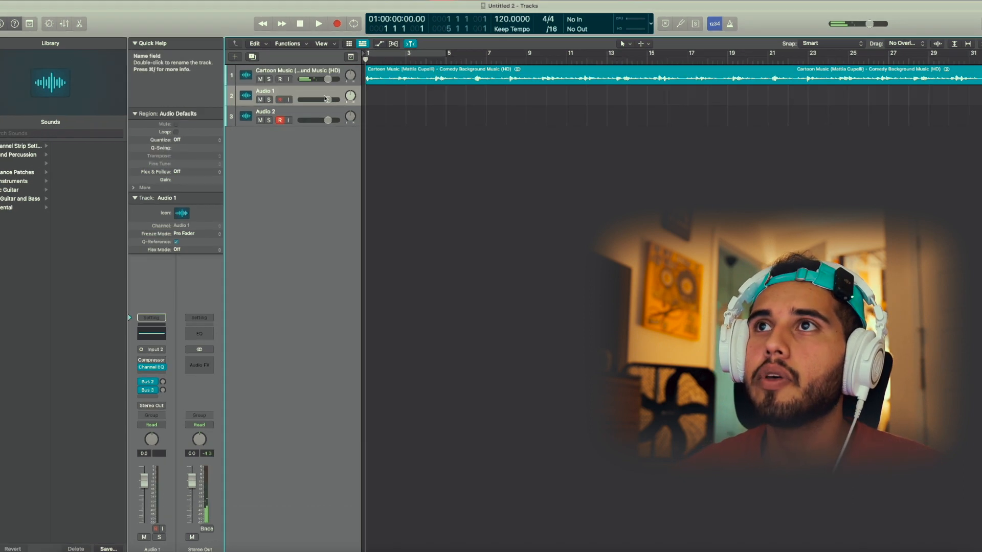
- Rename the Audio 1 track as REC
{"action": "left_click", "coordinate": [269, 94]}
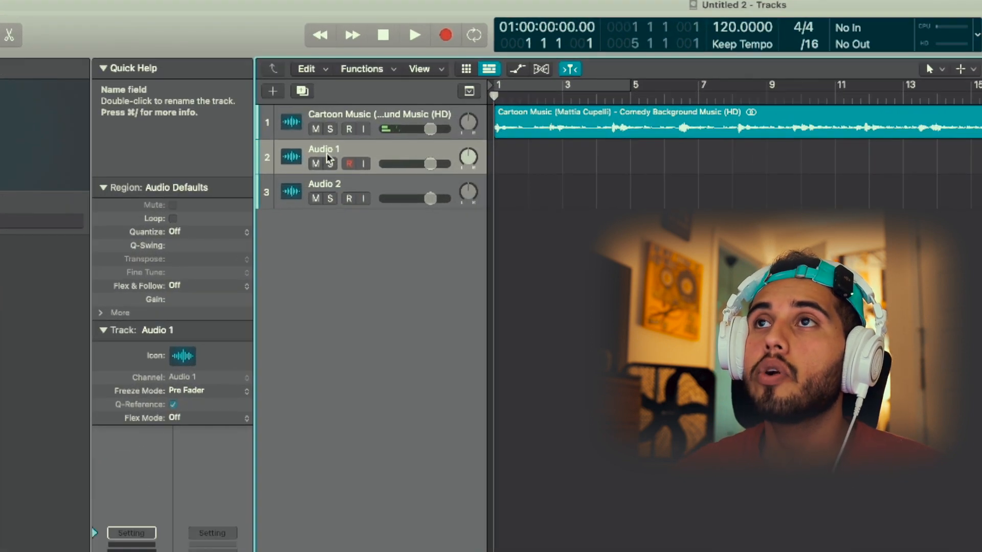
{"action": "double_click", "coordinate": [328, 150]}
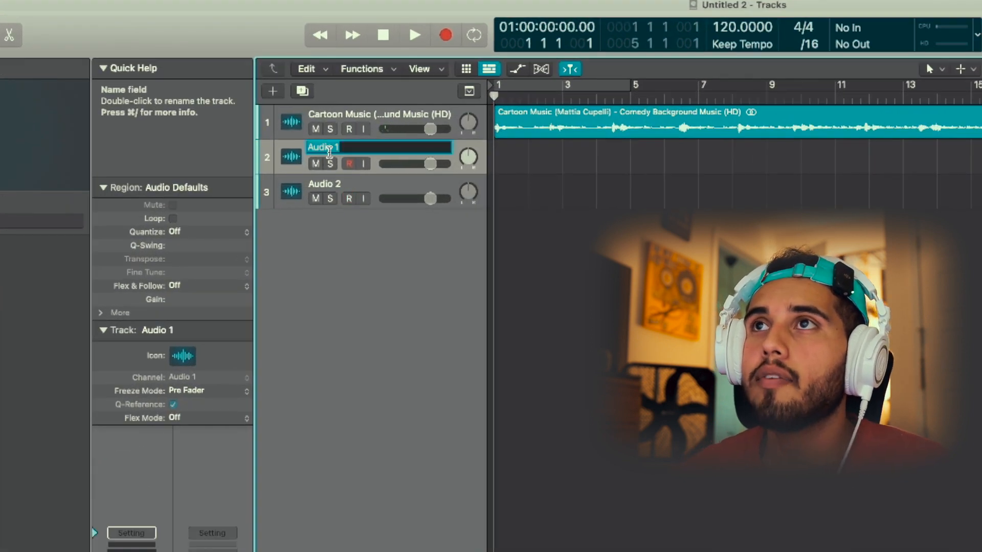
{"action": "type", "text": "REC"}
{"action": "key", "text": "Return"}
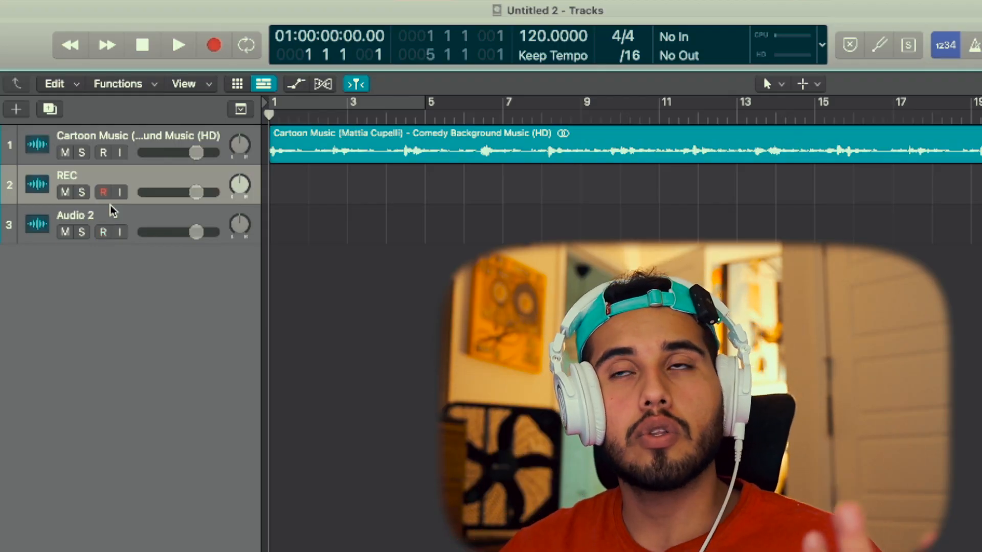
- Rename the Audio 2 track as teyo hook
{"action": "left_click", "coordinate": [135, 223]}
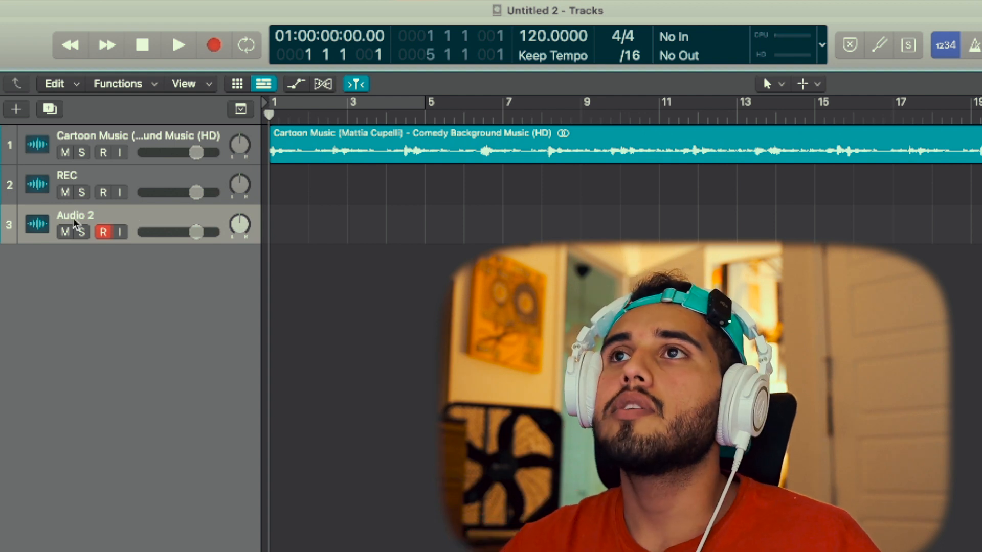
{"action": "double_click", "coordinate": [73, 217]}
{"action": "type", "text": "teyo hook"}
{"action": "key", "text": "Return"}
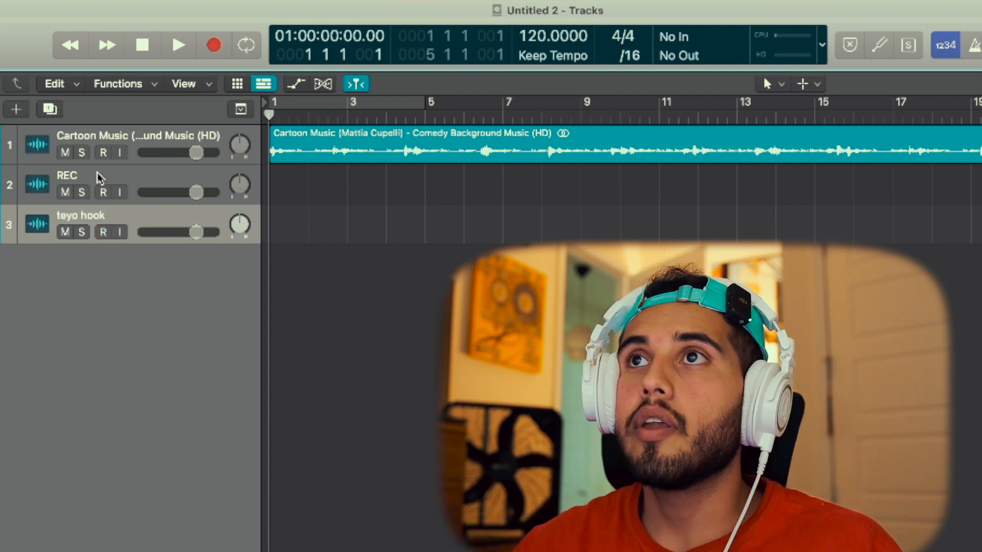
- Shift the short music clip on the REC track to start at bar 2 and move it onto the teyo hook track
{"action": "left_click", "coordinate": [98, 177]}
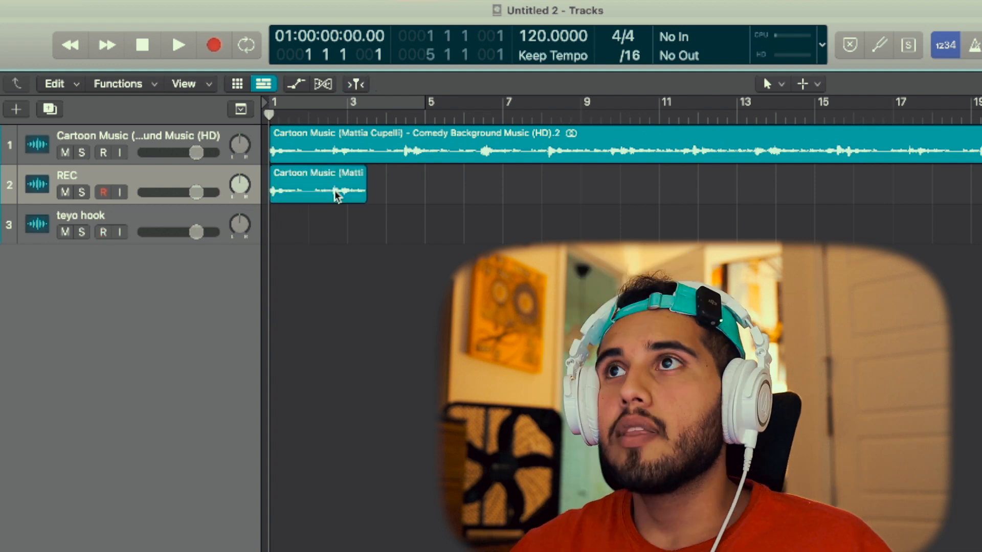
{"action": "left_click_drag", "start_coordinate": [333, 189], "coordinate": [369, 189]}
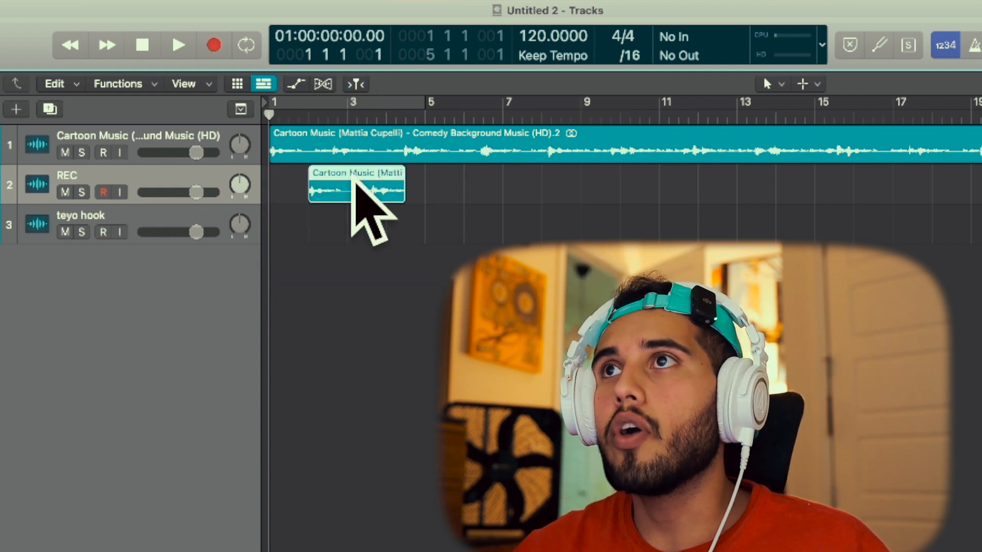
{"action": "left_click", "coordinate": [336, 187]}
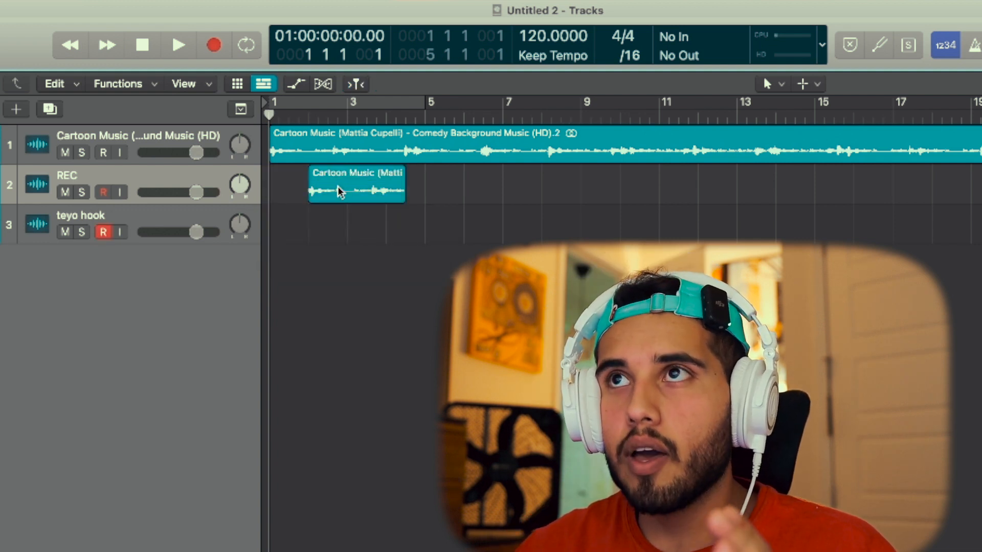
{"action": "left_click_drag", "start_coordinate": [337, 193], "coordinate": [340, 229]}
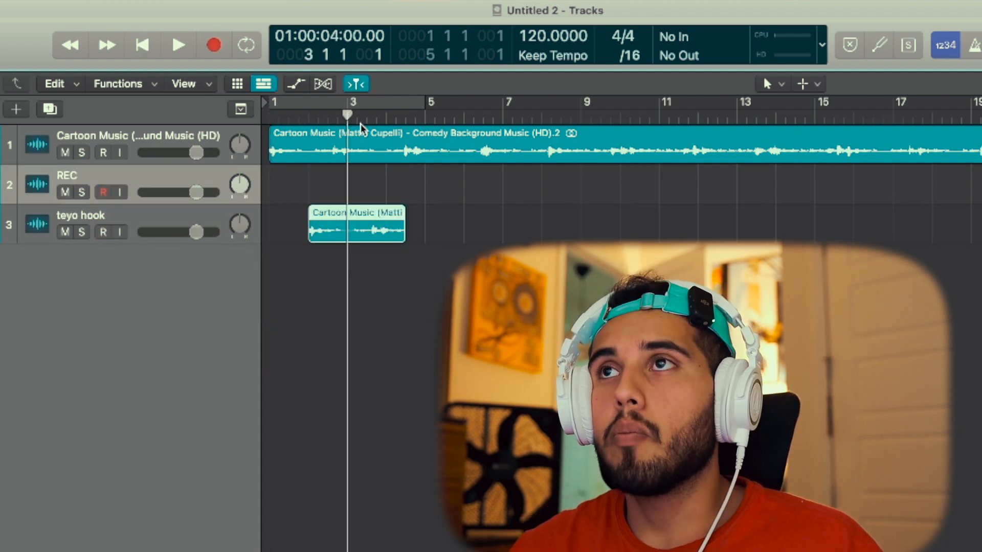
- Record-enable the REC track with input monitoring, mute the Cartoon Music track, and play the teyo hook clip from bar 3
{"action": "left_click", "coordinate": [104, 180]}
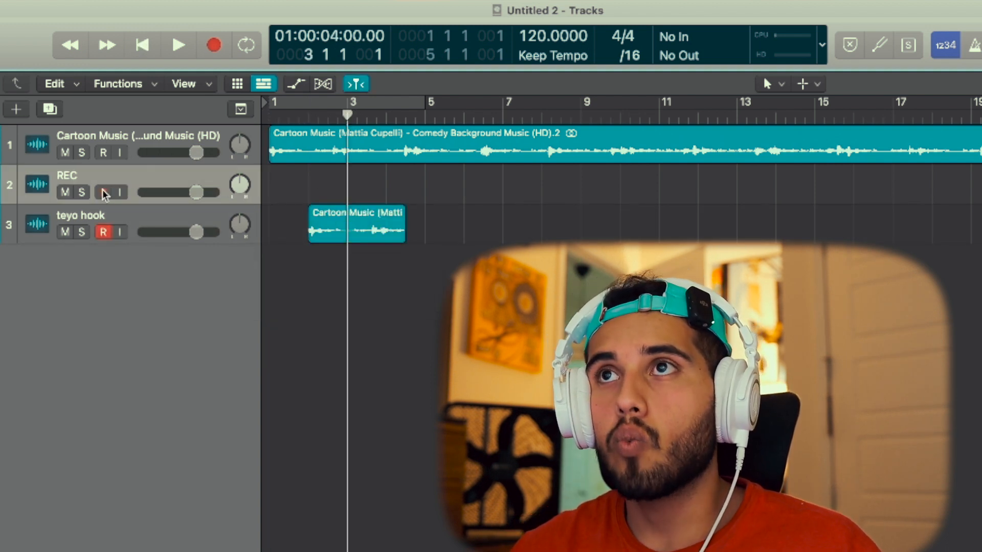
{"action": "left_click", "coordinate": [120, 193]}
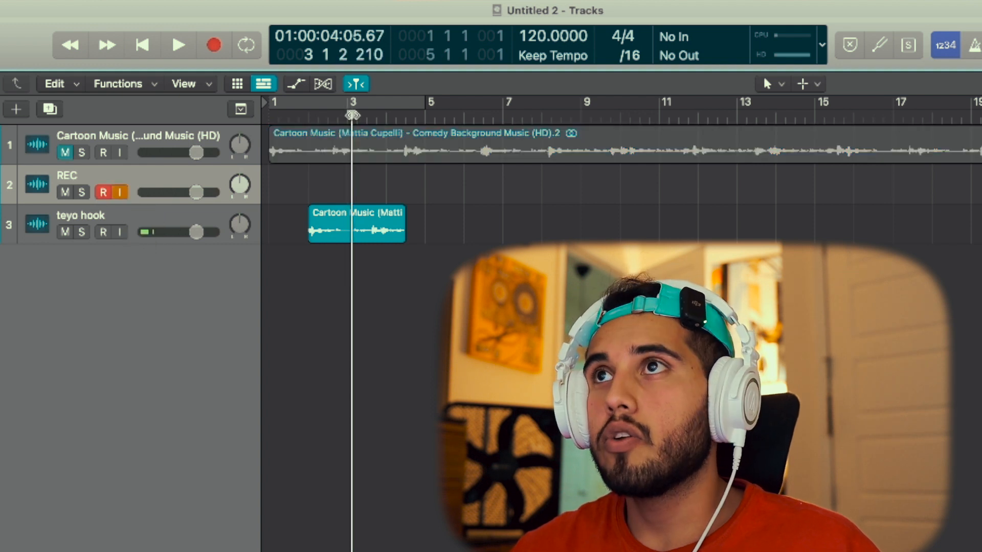
{"action": "left_click_drag", "start_coordinate": [353, 122], "coordinate": [379, 124]}
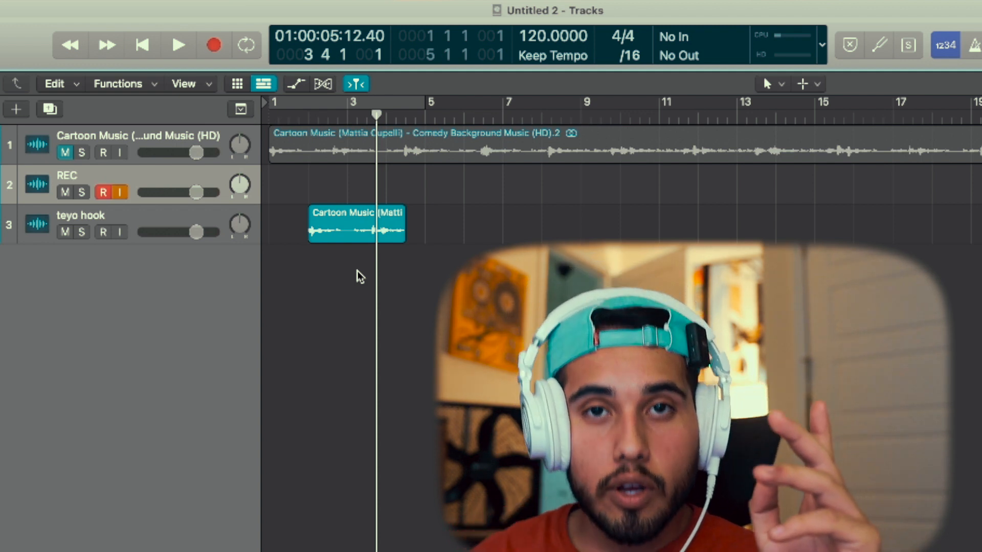
- Duplicate the teyo hook track with its settings, with the playhead returned to the project start
{"action": "left_click", "coordinate": [94, 219]}
{"action": "key", "text": "Return"}
{"action": "left_click", "coordinate": [48, 110]}
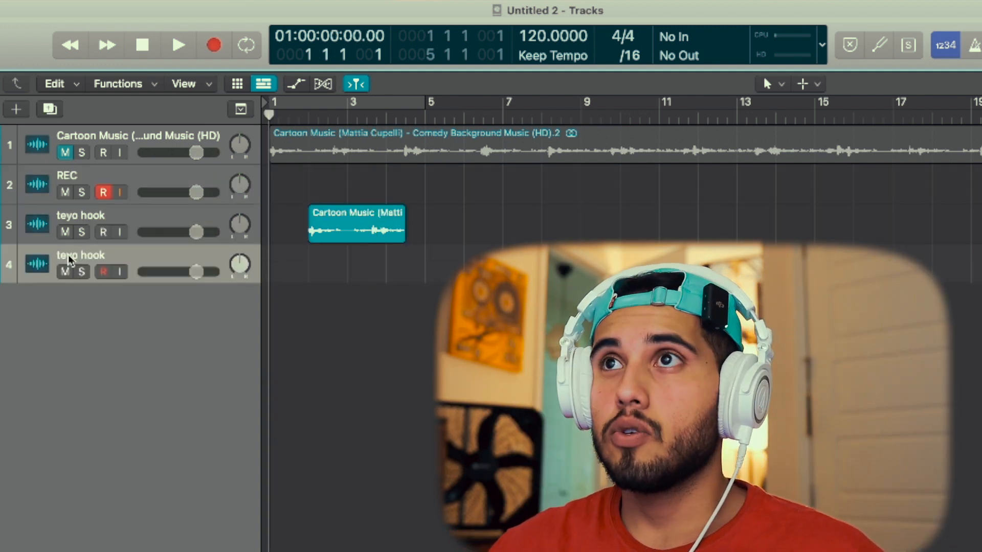
- Copy the short clip along both teyo hook tracks in an alternating, overlapping pattern, with the last copy starting at bar 12
{"action": "left_click_drag", "start_coordinate": [401, 264], "coordinate": [551, 281]}
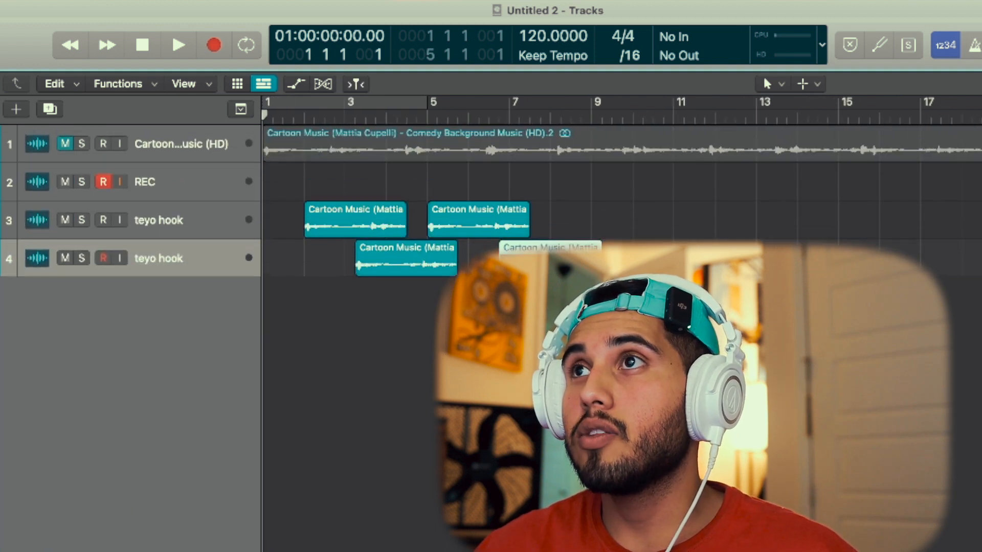
{"action": "left_click_drag", "start_coordinate": [529, 262], "coordinate": [601, 229]}
{"action": "left_click_drag", "start_coordinate": [598, 229], "coordinate": [739, 222]}
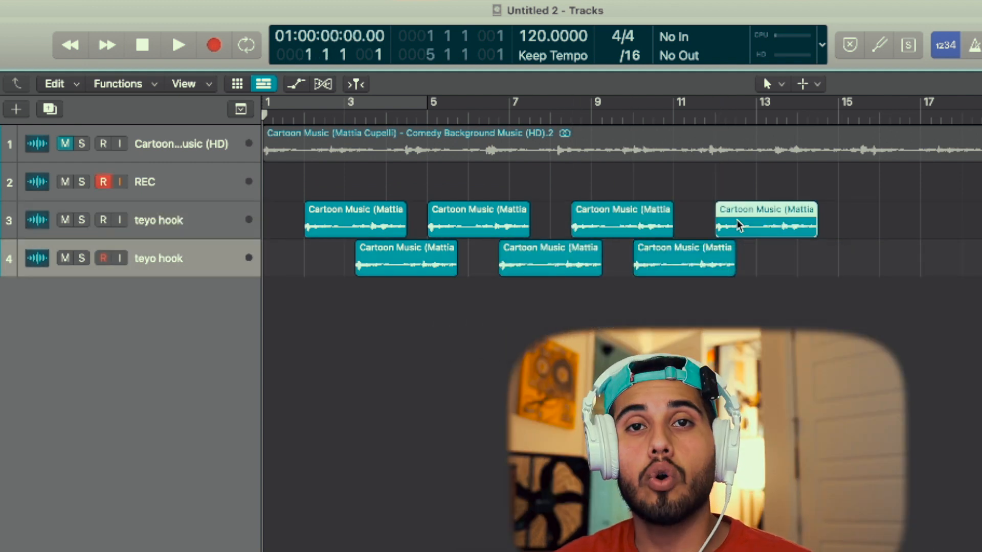
- Select the REC track again and turn on its input monitoring
{"action": "left_click", "coordinate": [320, 216]}
{"action": "left_click", "coordinate": [171, 169]}
{"action": "left_click", "coordinate": [119, 182]}
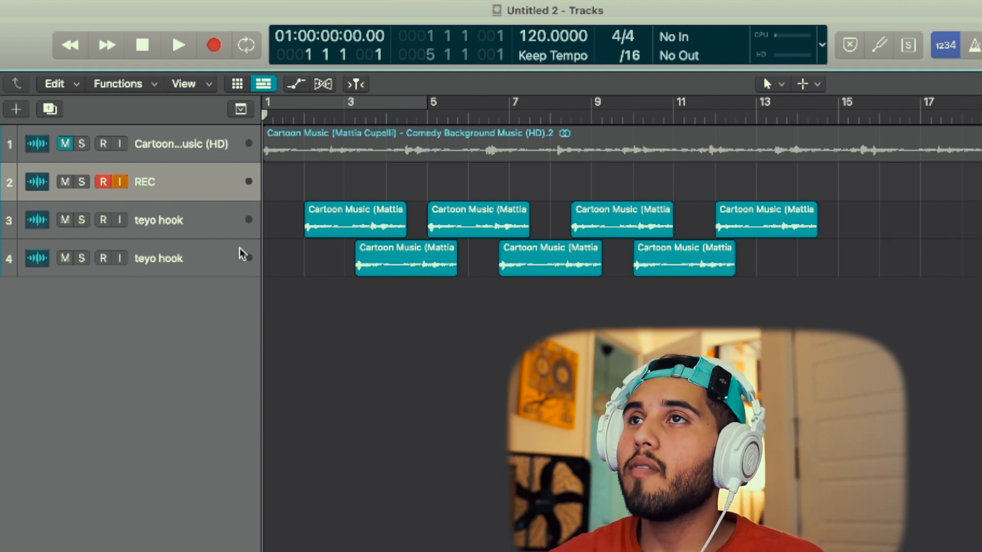
- Duplicate the second teyo hook track and name the new empty track teyo adlbis
{"action": "left_click", "coordinate": [194, 266]}
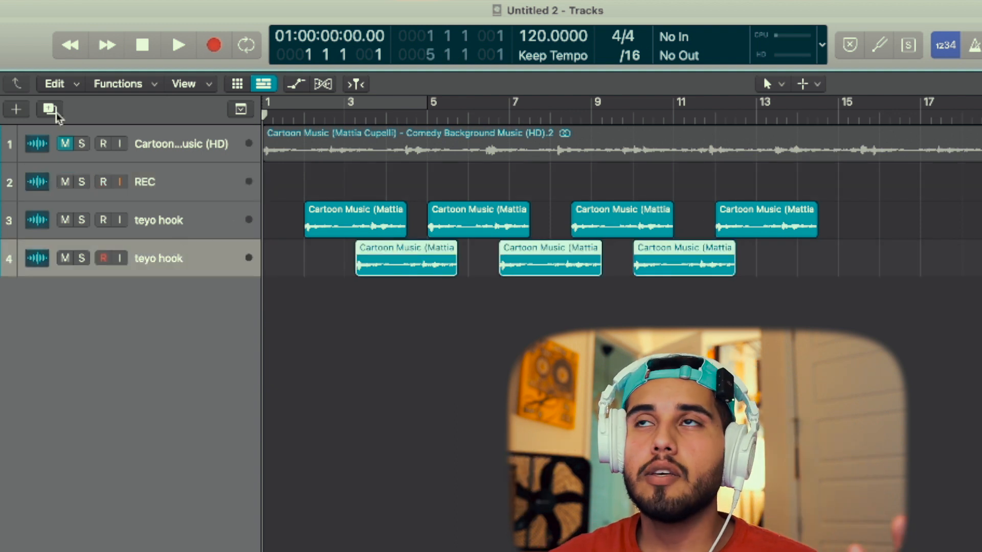
{"action": "left_click", "coordinate": [56, 113]}
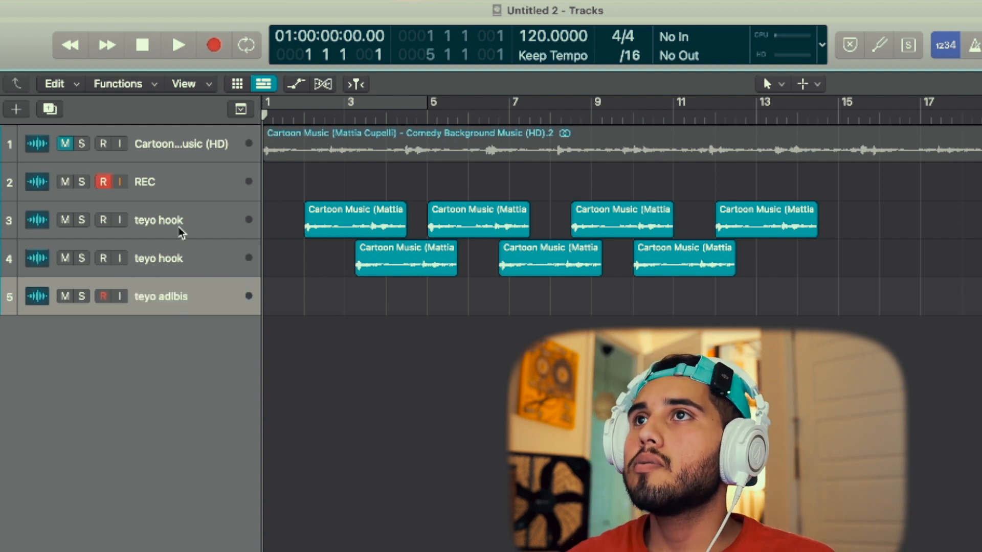
- Copy the music onto the REC track as a long clip from bar 1 to about bar 17 and move it to teyo adlbis
{"action": "left_click", "coordinate": [173, 191]}
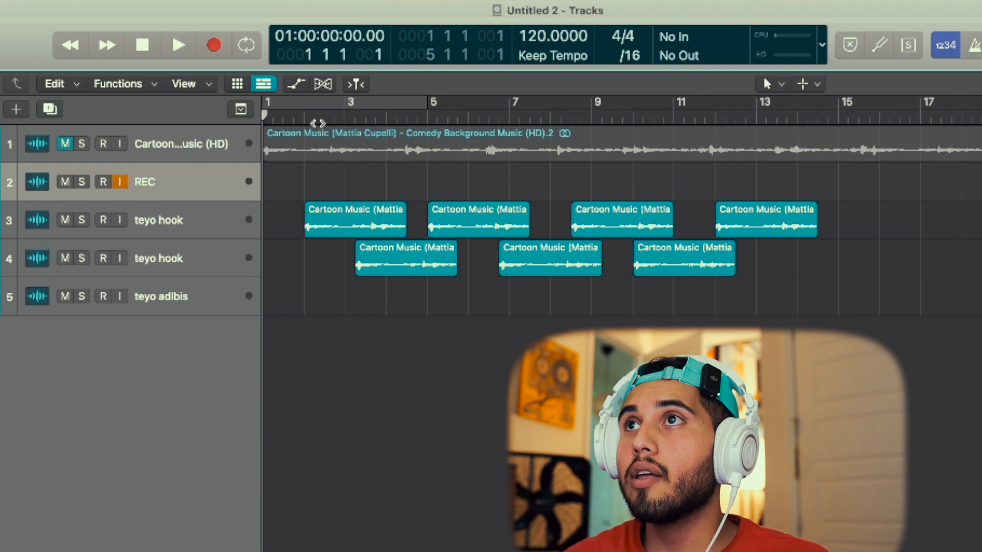
{"action": "left_click_drag", "start_coordinate": [319, 219], "coordinate": [321, 183], "text": "alt"}
{"action": "left_click_drag", "start_coordinate": [405, 196], "coordinate": [980, 202]}
{"action": "left_click_drag", "start_coordinate": [592, 176], "coordinate": [510, 305]}
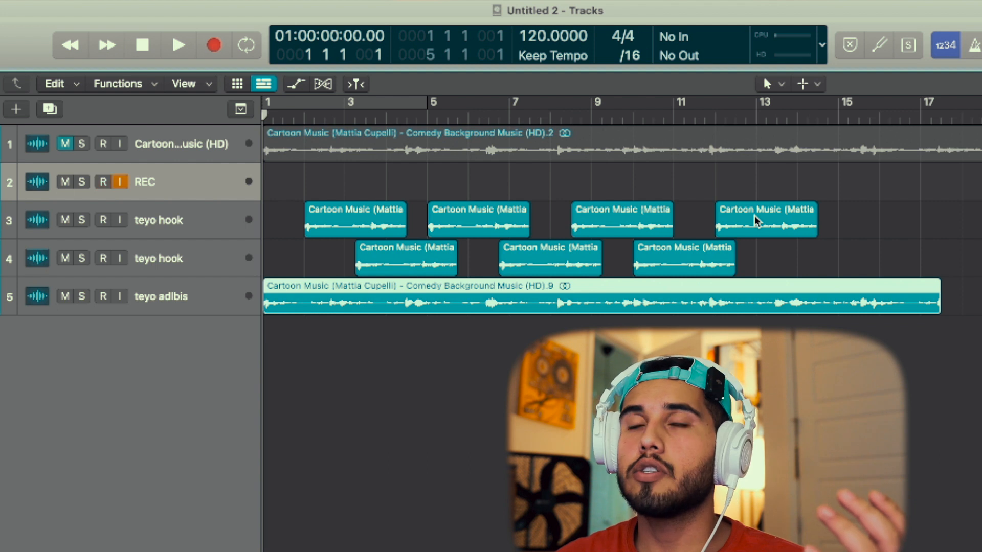
{"action": "scroll", "coordinate": [757, 221], "scroll_direction": "left", "scroll_amount": 1}
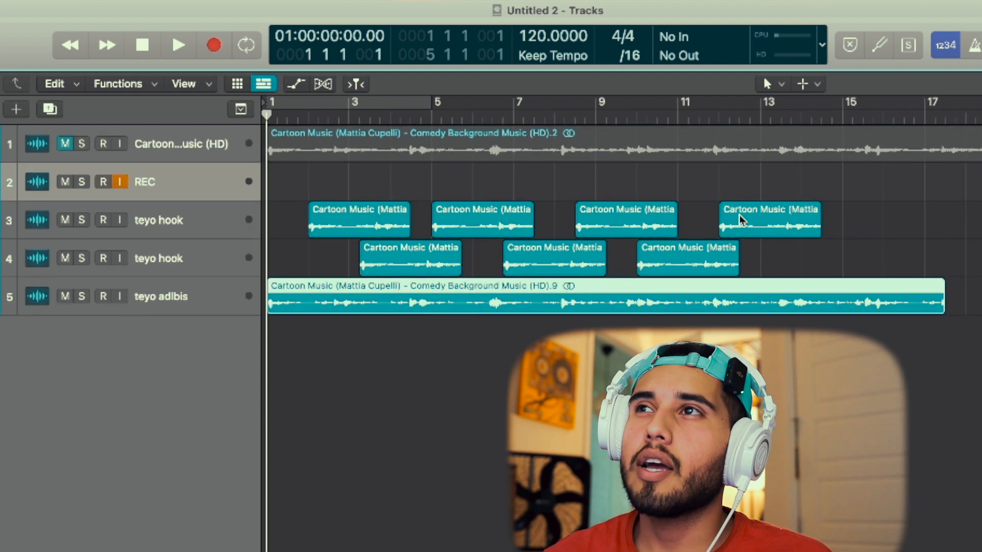
- Select the first teyo hook track and add a Spreader plug-in below the Channel EQ on its channel strip
{"action": "left_click", "coordinate": [836, 254]}
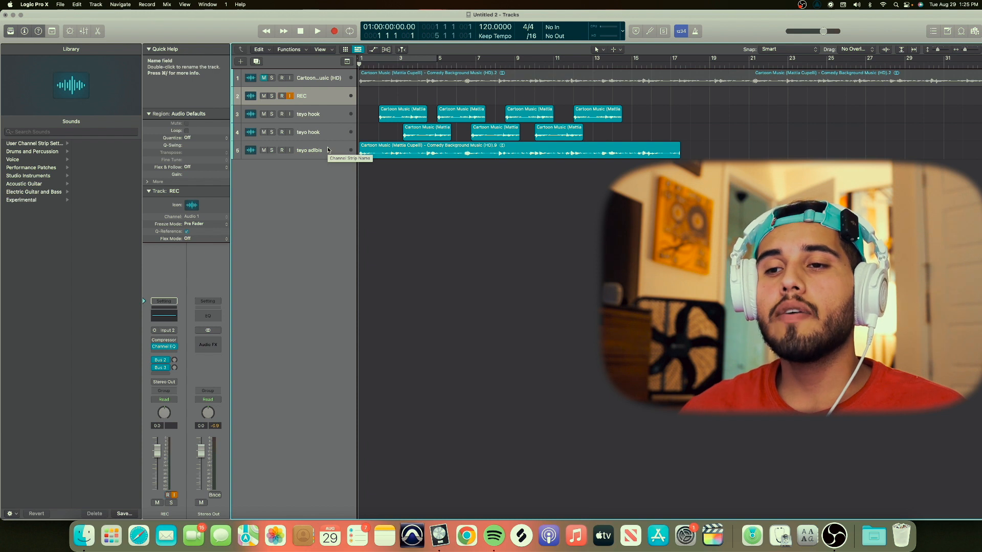
{"action": "left_click", "coordinate": [322, 114]}
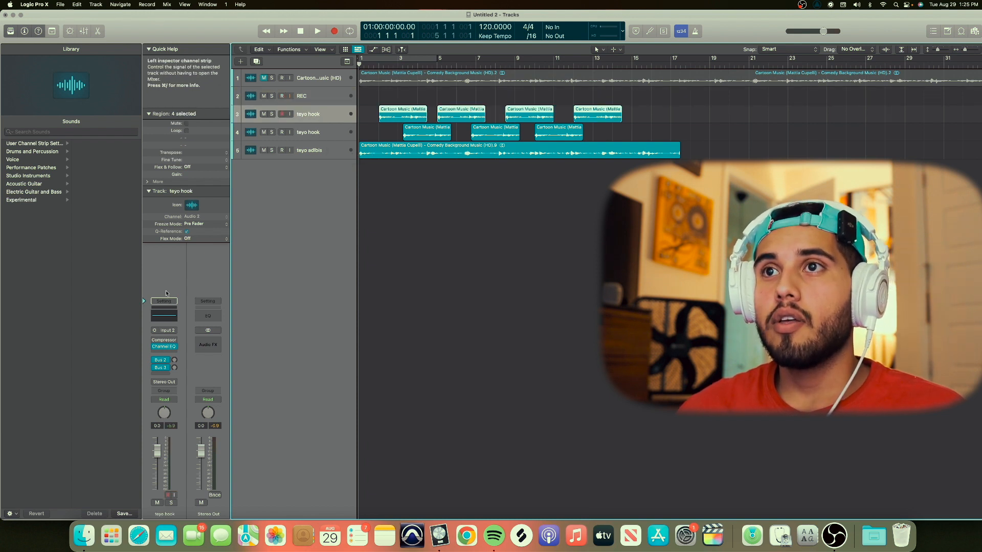
{"action": "left_click", "coordinate": [163, 352]}
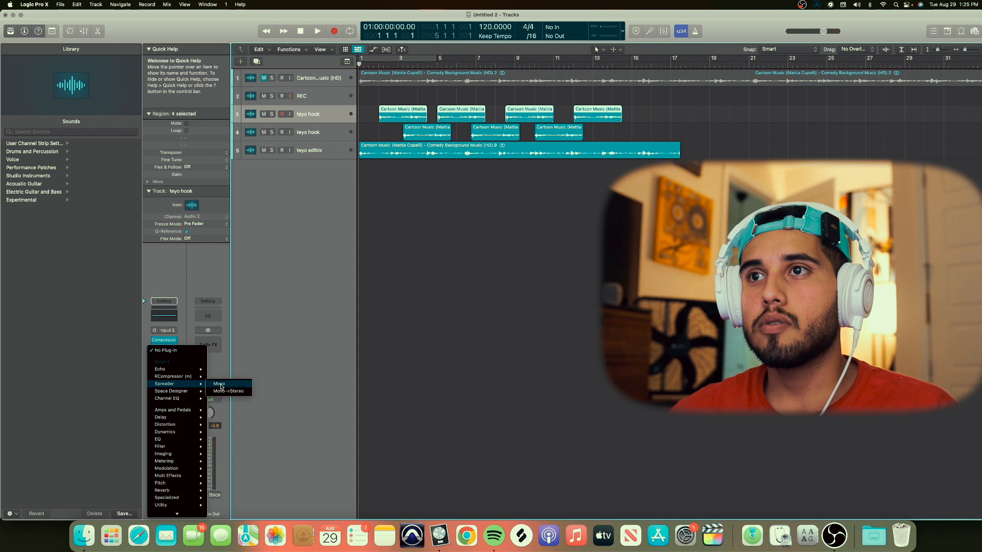
{"action": "key", "text": "Escape"}
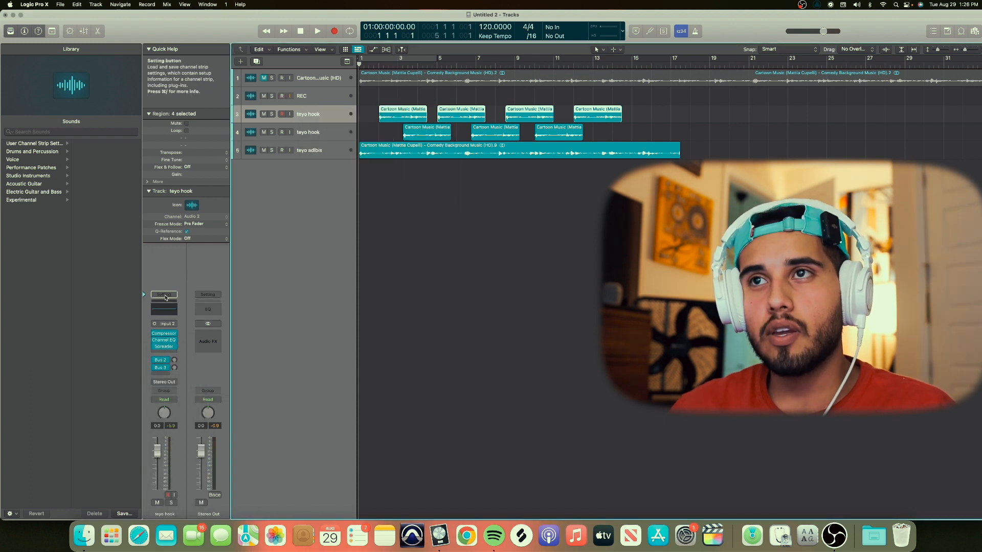
{"action": "left_click", "coordinate": [164, 296]}
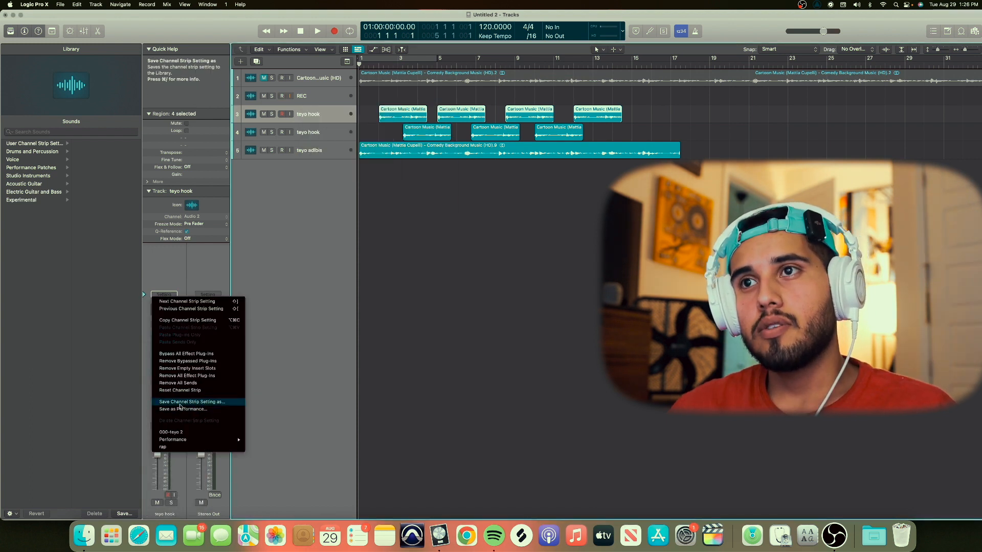
{"action": "left_click", "coordinate": [221, 405]}
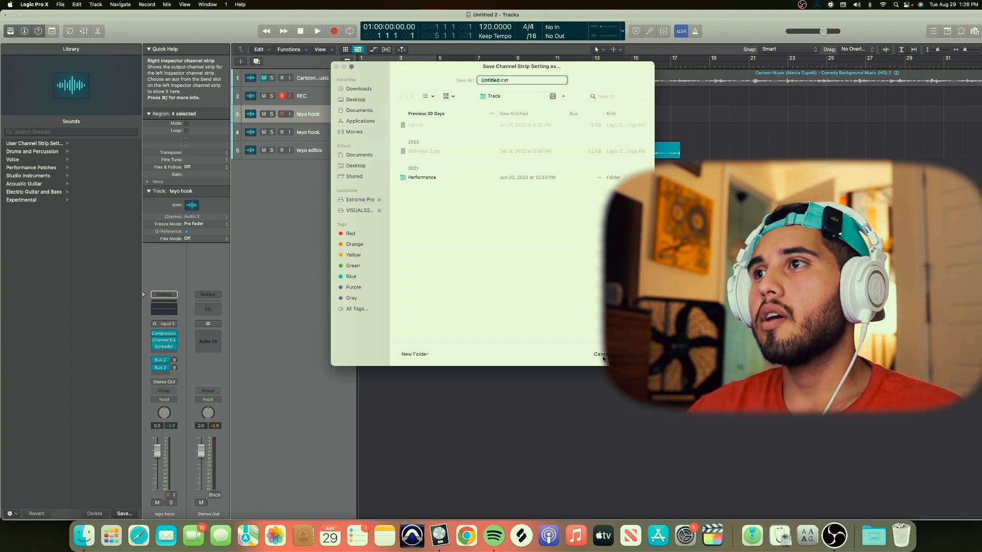
{"action": "left_click", "coordinate": [603, 356]}
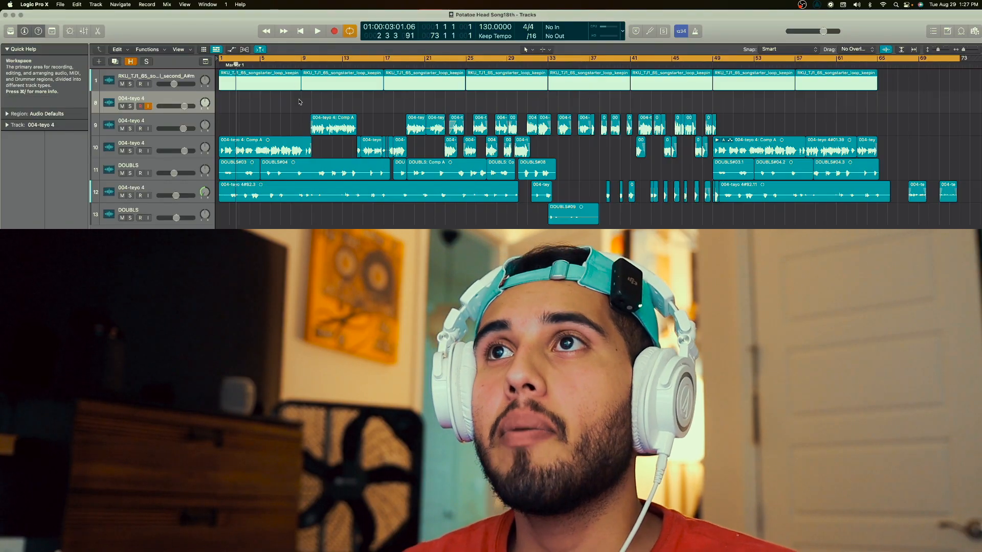
- In the Potatoe Head Song18th project, rename the empty 004-teyo 4 track directly below the beat as RECORDING
{"action": "left_click", "coordinate": [179, 77]}
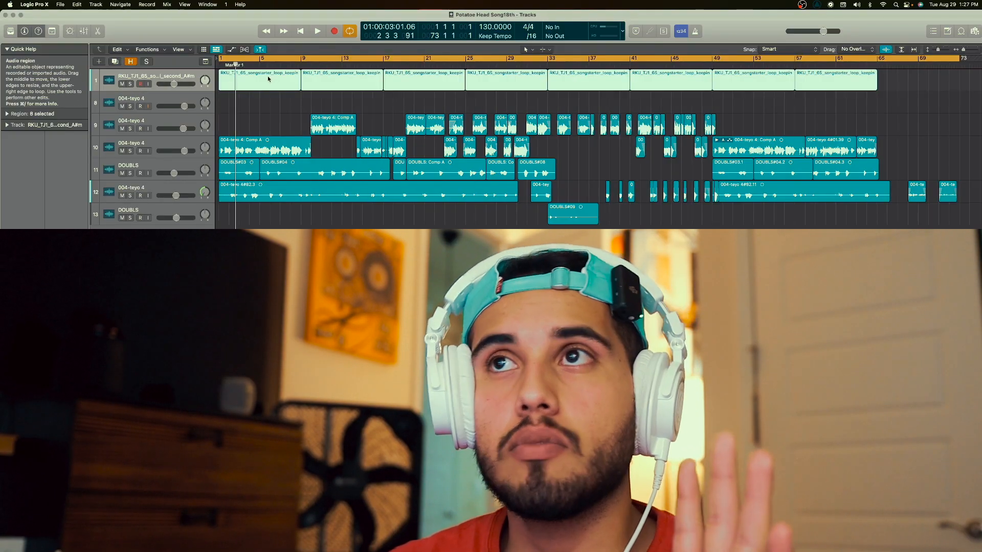
{"action": "left_click", "coordinate": [170, 101]}
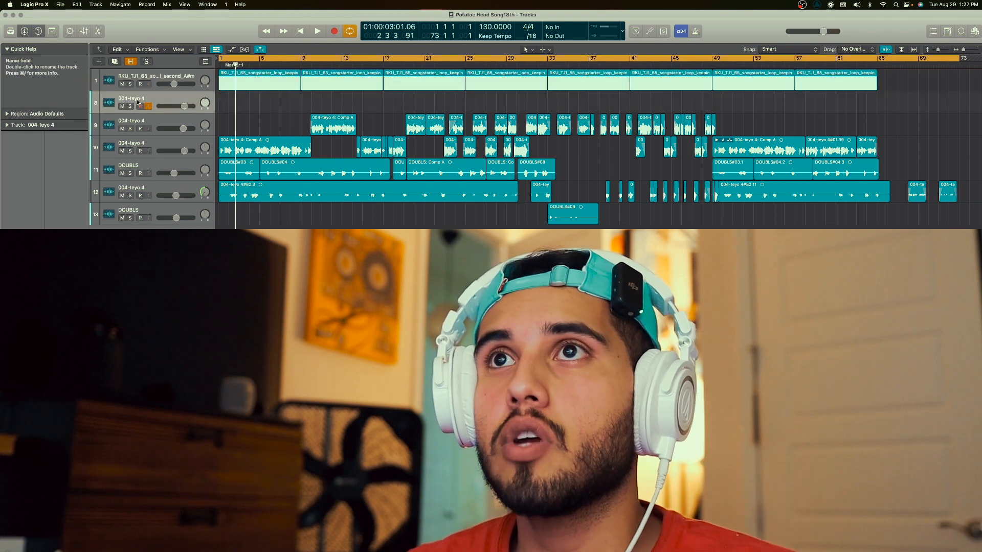
{"action": "type", "text": "rec"}
{"action": "key", "text": "Return"}
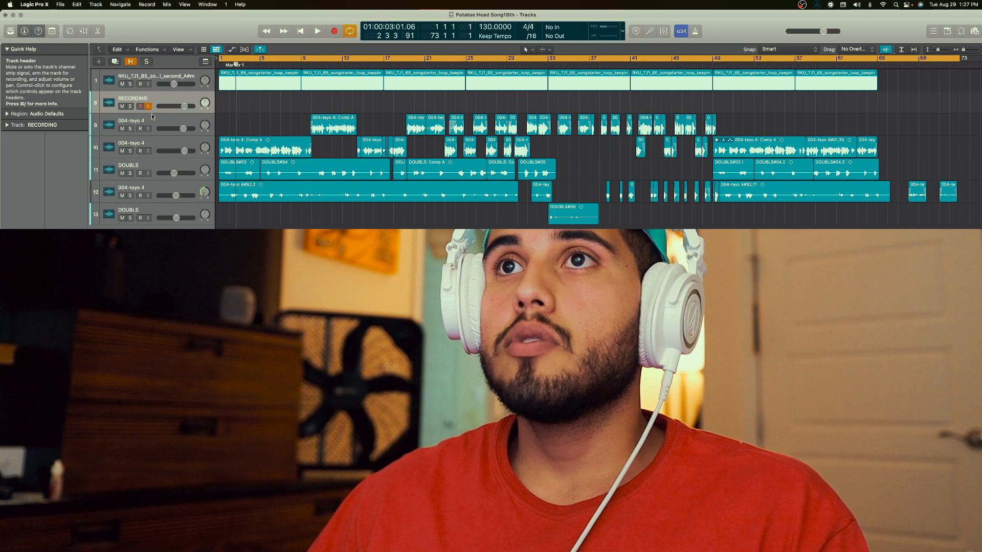
- Select the upper DOUBLS track and the 004-teyo 4 track beneath it in turn to examine their regions
{"action": "left_click", "coordinate": [128, 169]}
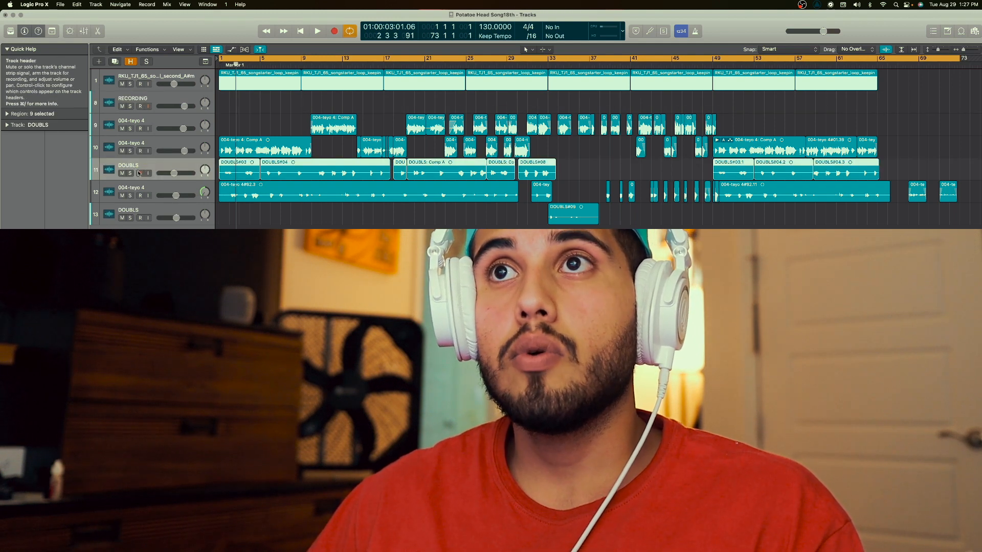
{"action": "left_click", "coordinate": [145, 187]}
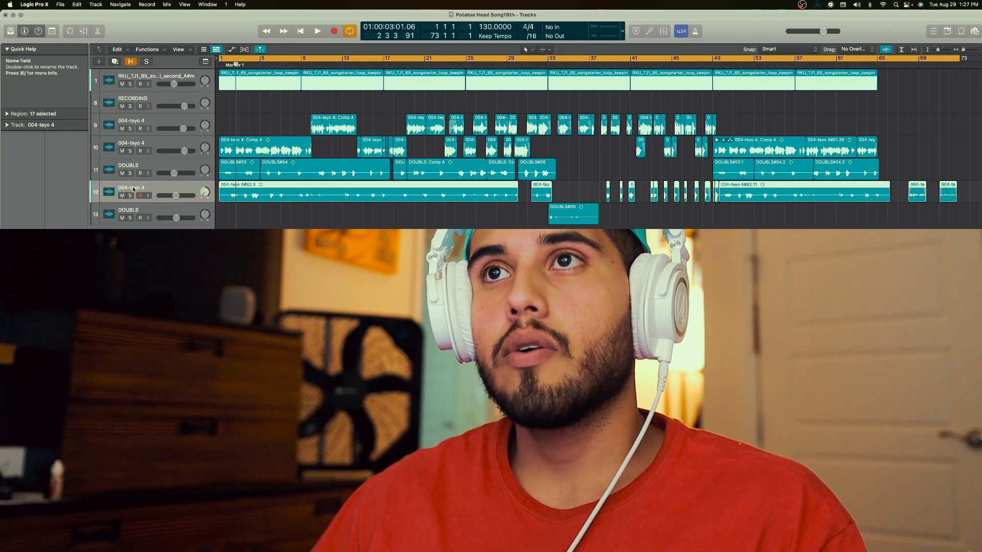